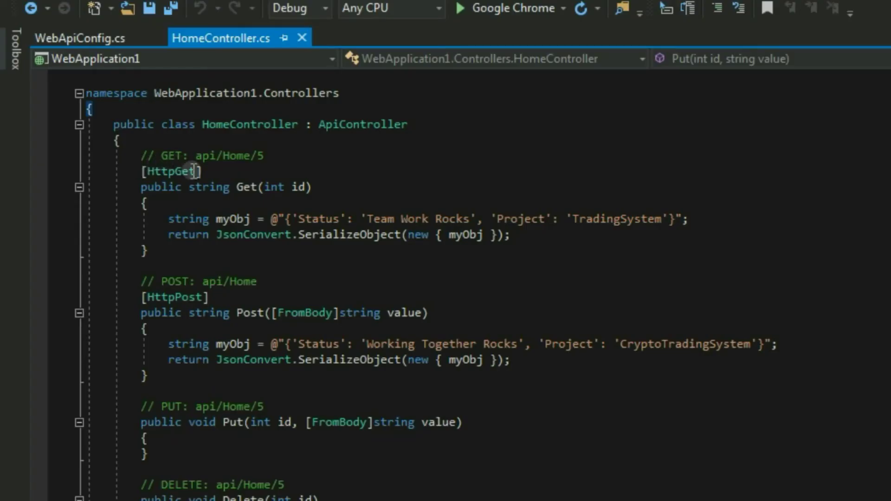
Highlight [HttpGet], the Get method, and the 'Status': 'Team Work Rocks' return value in HomeController
{"action": "left_click", "coordinate": [139, 171]}
{"action": "left_click_drag", "start_coordinate": [138, 171], "coordinate": [202, 171]}
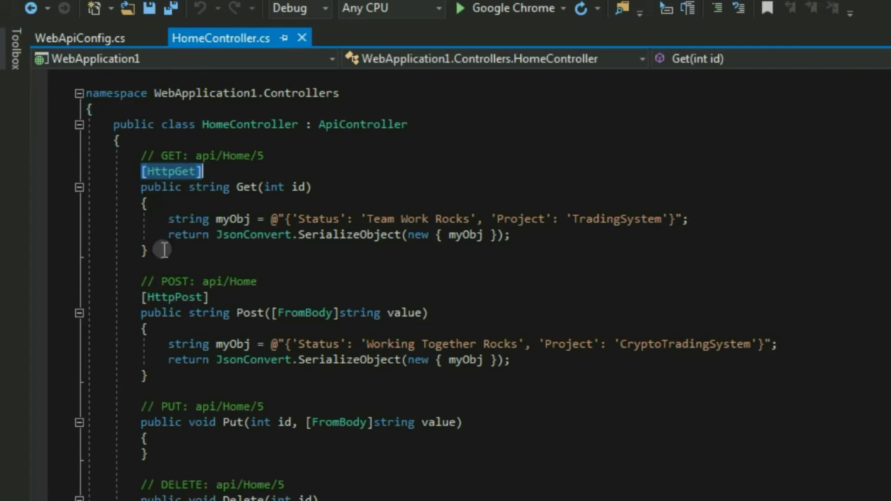
{"action": "double_click", "coordinate": [248, 187]}
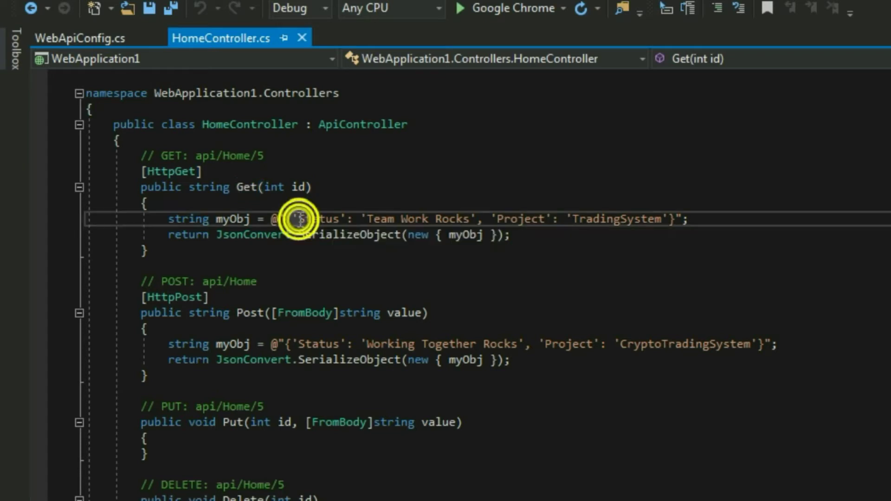
{"action": "double_click", "coordinate": [317, 218]}
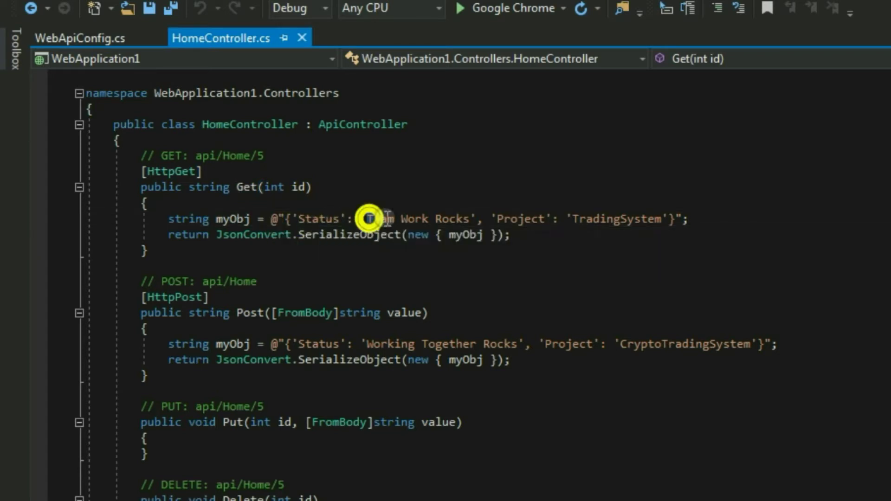
{"action": "left_click_drag", "start_coordinate": [368, 219], "coordinate": [471, 219]}
{"action": "left_click", "coordinate": [394, 248]}
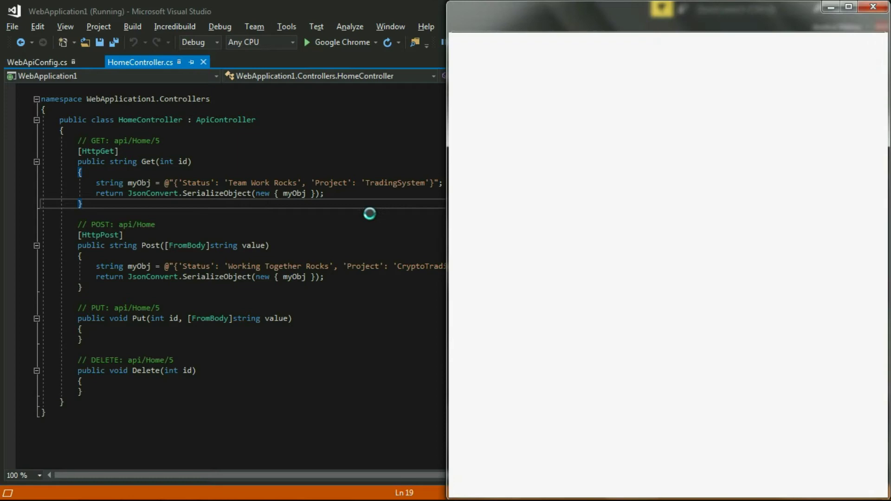
Maximize Chrome and load localhost:49528/api/Home/5, the route noted in the controller comment
{"action": "double_click", "coordinate": [617, 8]}
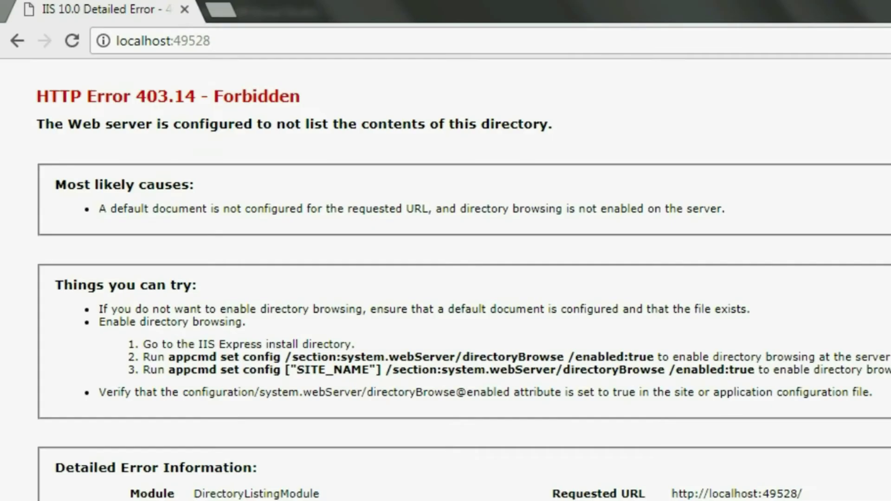
{"action": "key", "text": "alt+Tab"}
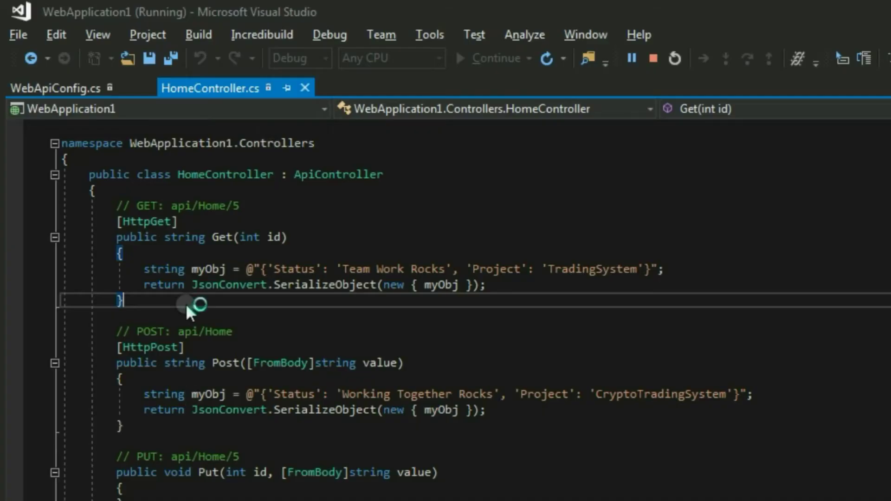
{"action": "left_click_drag", "start_coordinate": [172, 206], "coordinate": [239, 208]}
{"action": "key", "text": "ctrl+c"}
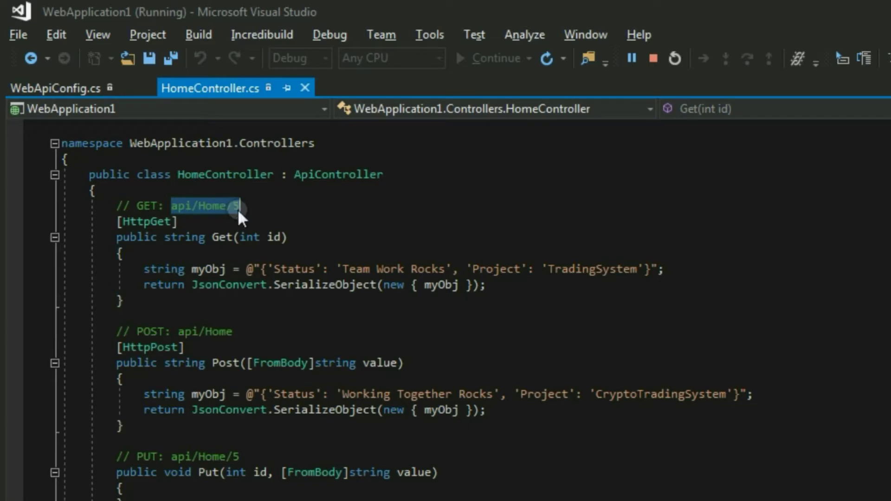
{"action": "key", "text": "alt+Tab"}
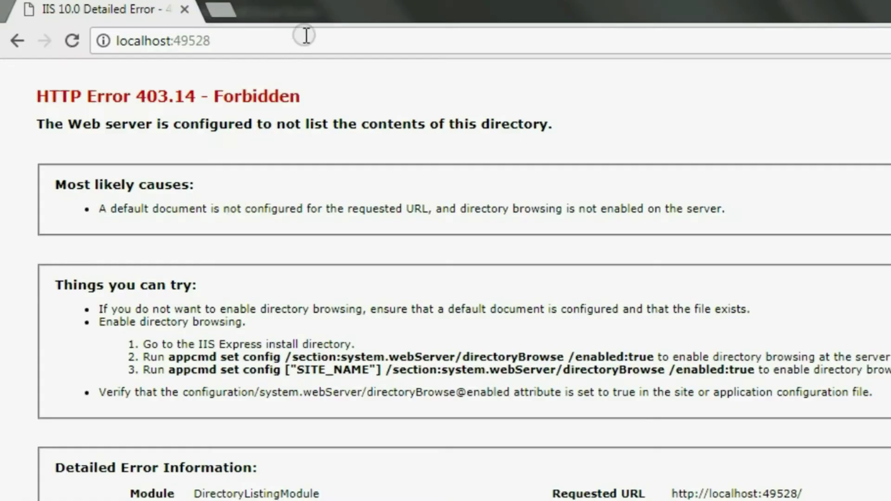
{"action": "left_click", "coordinate": [306, 36]}
{"action": "type", "text": "/"}
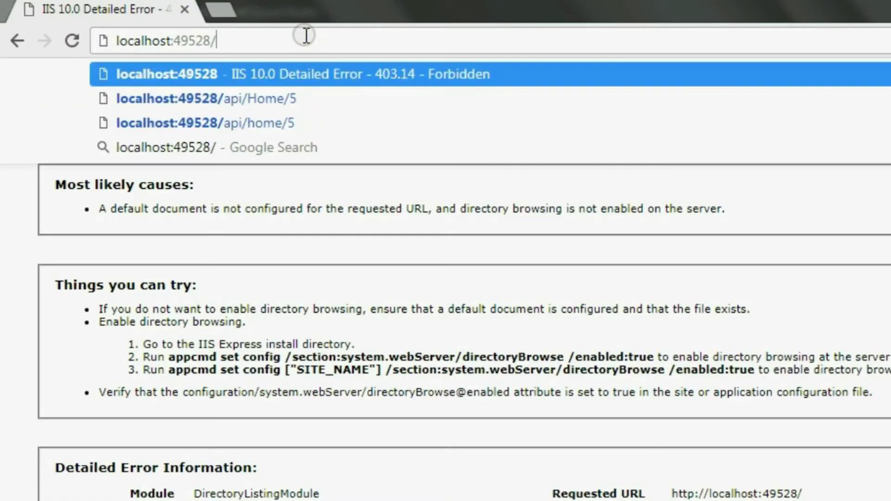
{"action": "key", "text": "ctrl+v"}
{"action": "key", "text": "Return"}
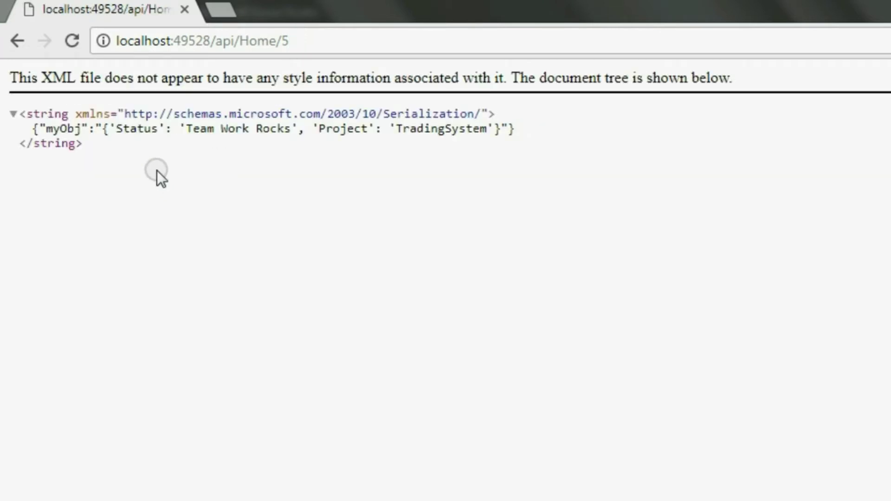
Match the response's 'Status': 'Team Work Rocks' to the same string in the controller code
{"action": "double_click", "coordinate": [134, 129]}
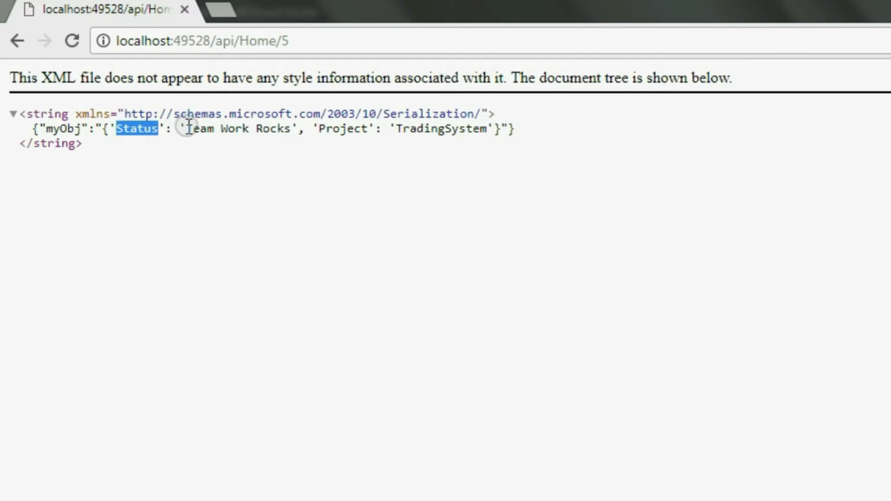
{"action": "left_click_drag", "start_coordinate": [187, 128], "coordinate": [289, 128]}
{"action": "left_click", "coordinate": [286, 172]}
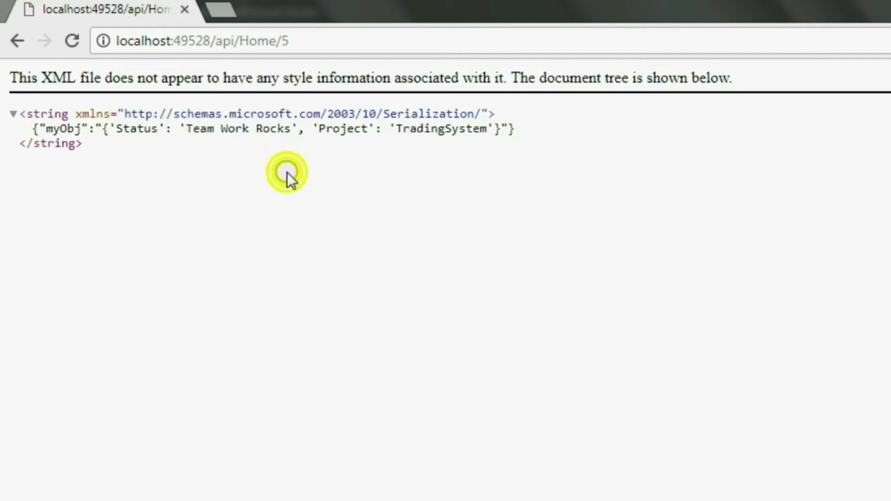
{"action": "key", "text": "alt+Tab"}
{"action": "double_click", "coordinate": [294, 270]}
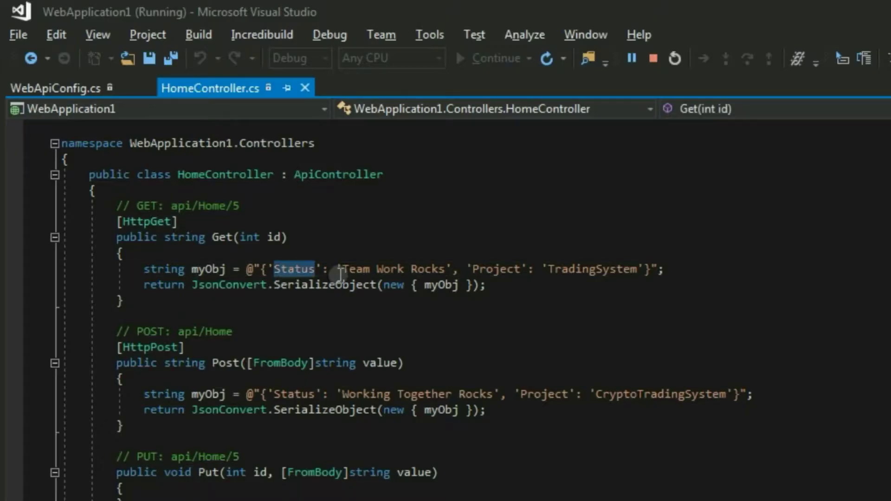
{"action": "left_click_drag", "start_coordinate": [342, 270], "coordinate": [444, 269]}
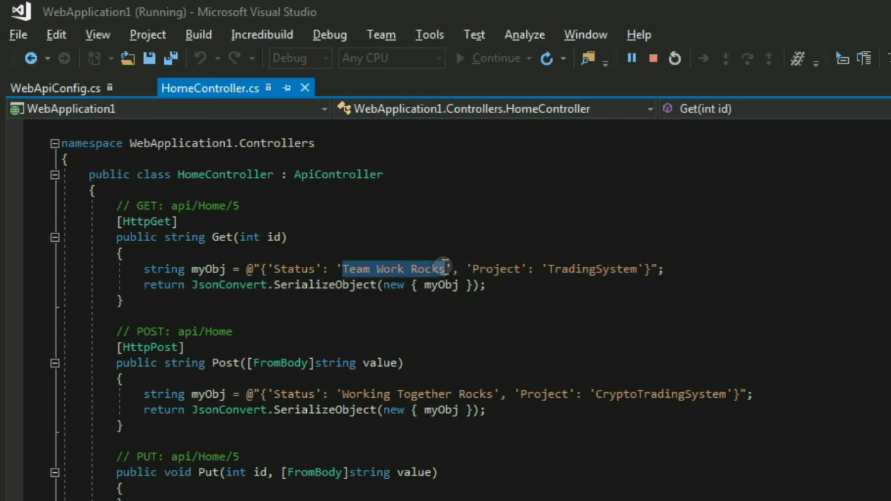
{"action": "left_click", "coordinate": [419, 314]}
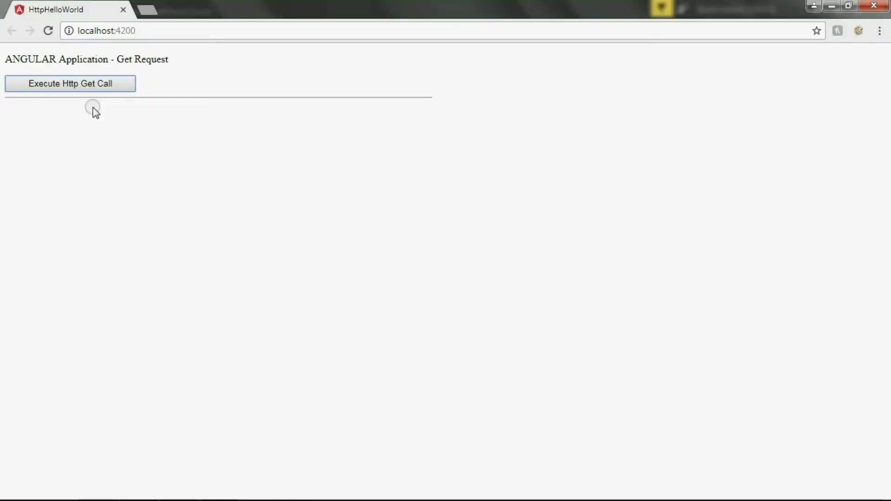
Open the DevTools console and highlight the api/Home/5 failure missing Access-Control-Allow-Origin
{"action": "key", "text": "F12"}
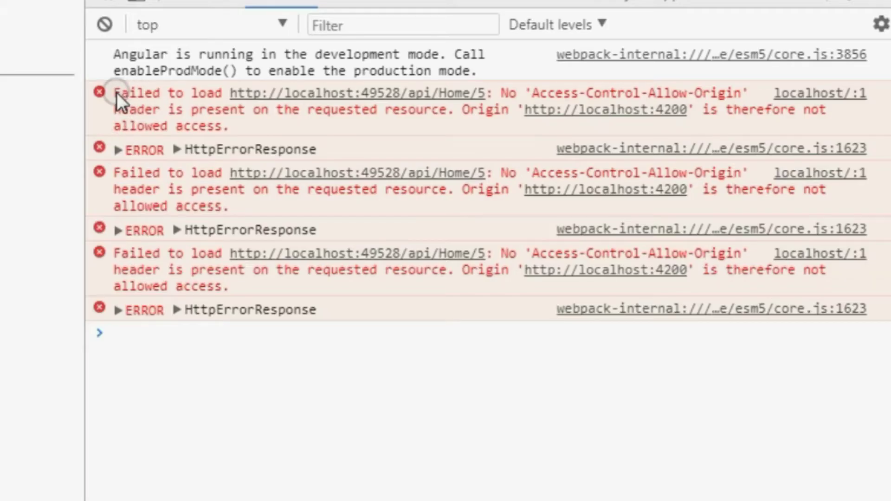
{"action": "left_click_drag", "start_coordinate": [115, 92], "coordinate": [208, 94]}
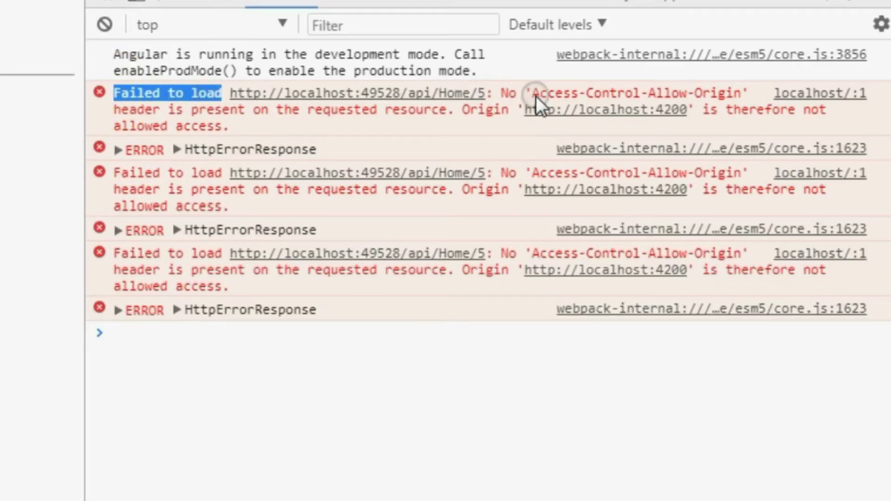
{"action": "left_click_drag", "start_coordinate": [533, 94], "coordinate": [639, 87]}
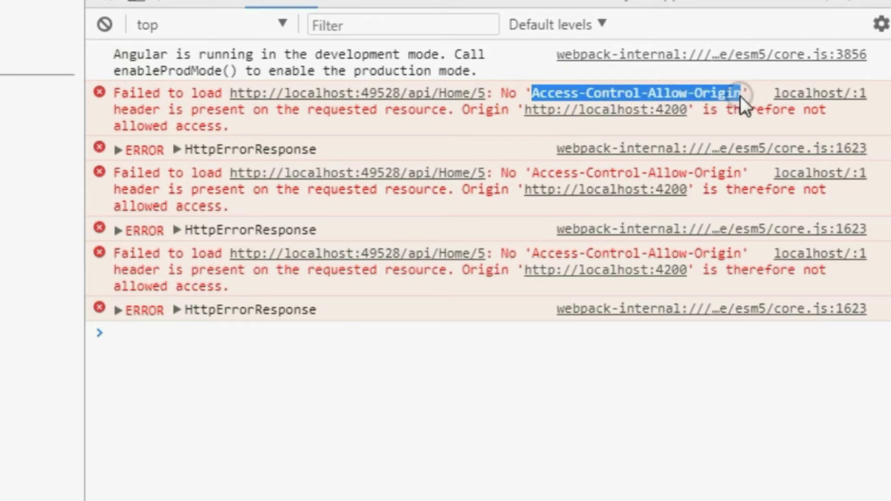
{"action": "left_click", "coordinate": [332, 123]}
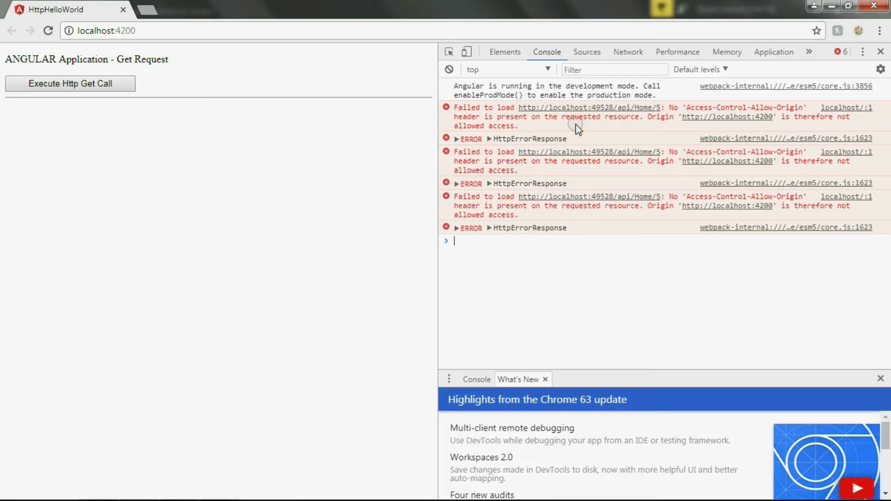
{"action": "key", "text": "alt+Tab"}
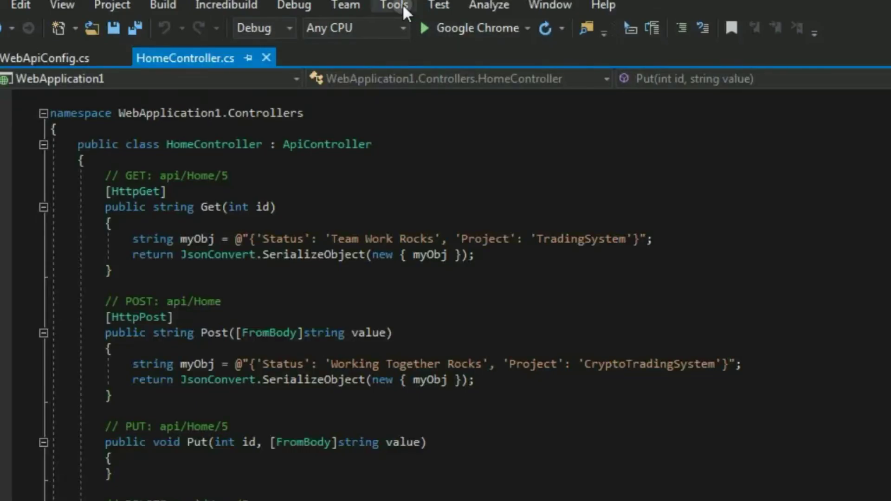
Open the solution's NuGet package manager and search for 'Cors'
{"action": "left_click", "coordinate": [403, 4]}
{"action": "mouse_move", "coordinate": [470, 238]}
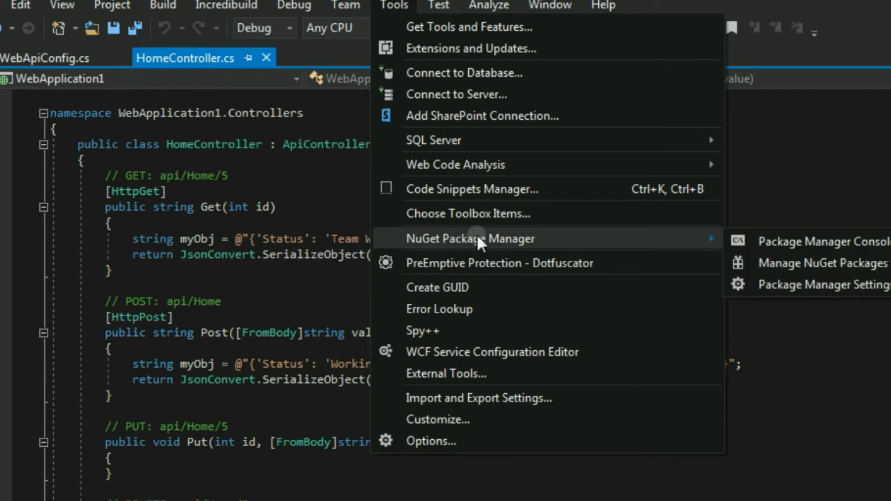
{"action": "left_click", "coordinate": [788, 268]}
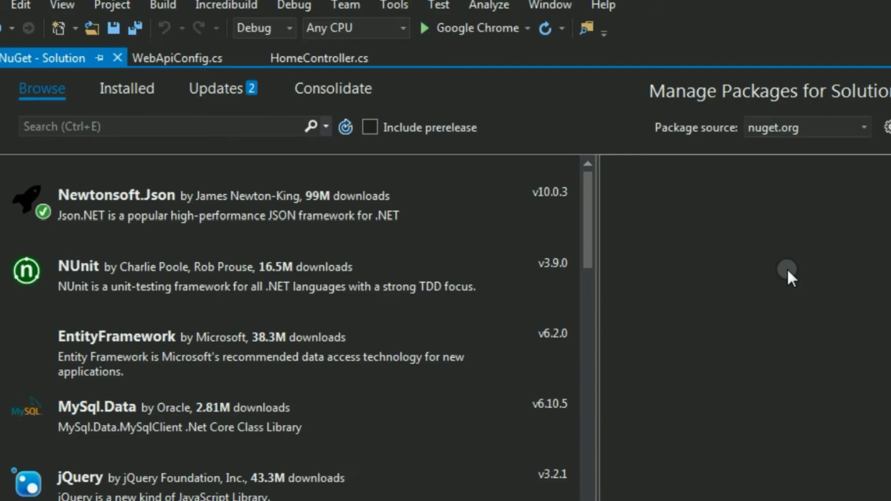
{"action": "left_click", "coordinate": [274, 129]}
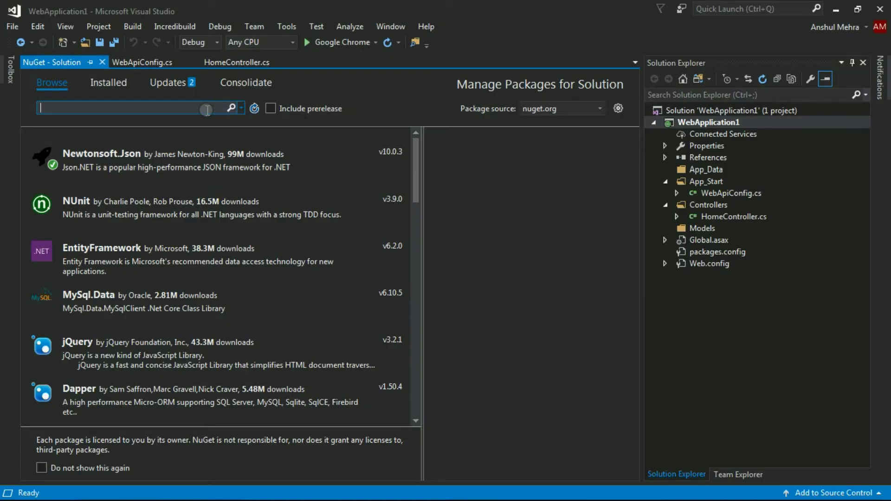
{"action": "type", "text": "Cors"}
{"action": "key", "text": "Return"}
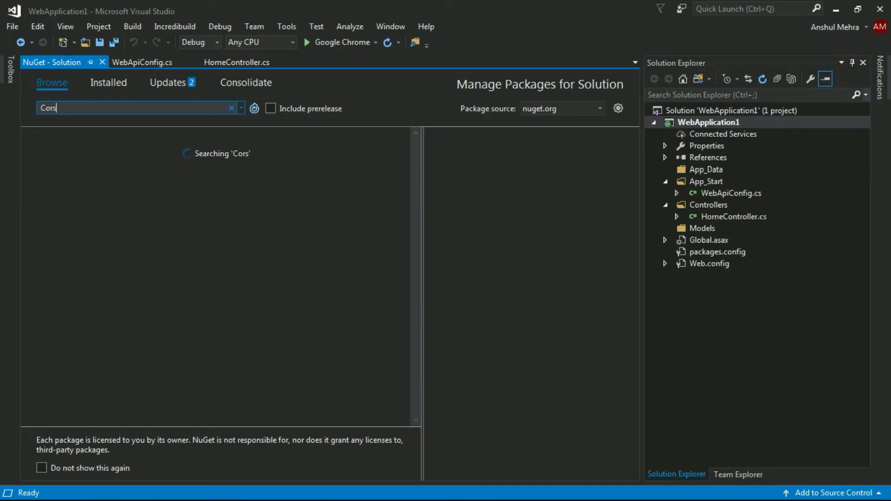
Install Microsoft.AspNet.WebApi.Cors into WebApplication1, accepting changes and license, then close NuGet
{"action": "left_click", "coordinate": [170, 160]}
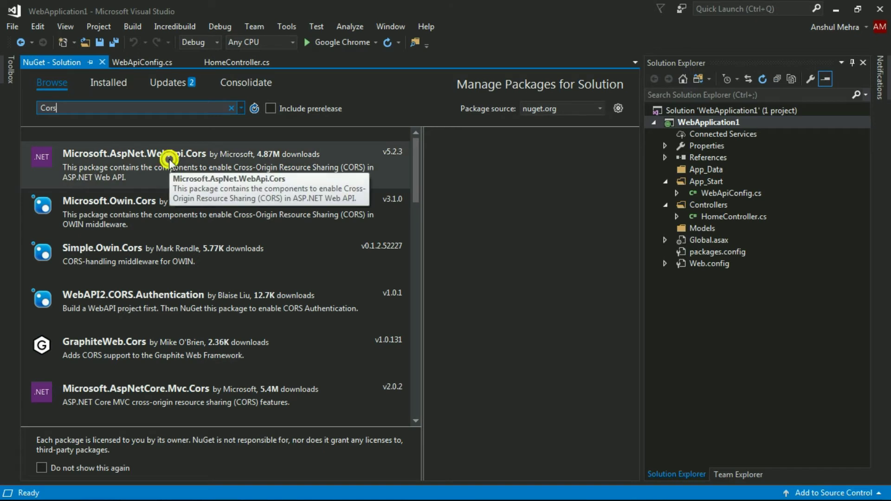
{"action": "left_click", "coordinate": [450, 201]}
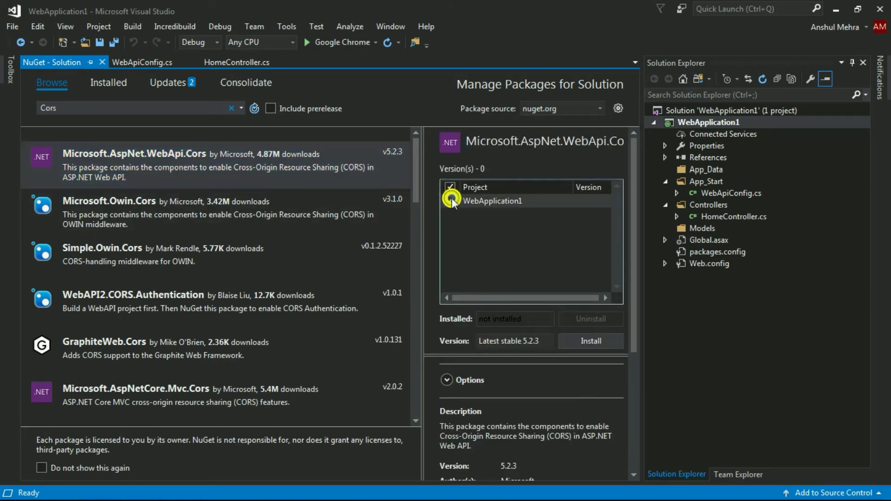
{"action": "left_click", "coordinate": [582, 341]}
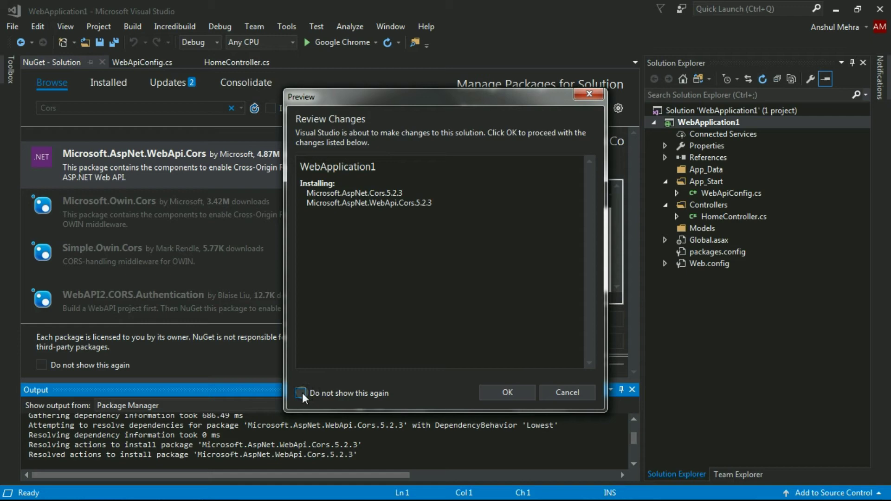
{"action": "left_click", "coordinate": [302, 393]}
{"action": "left_click", "coordinate": [507, 393]}
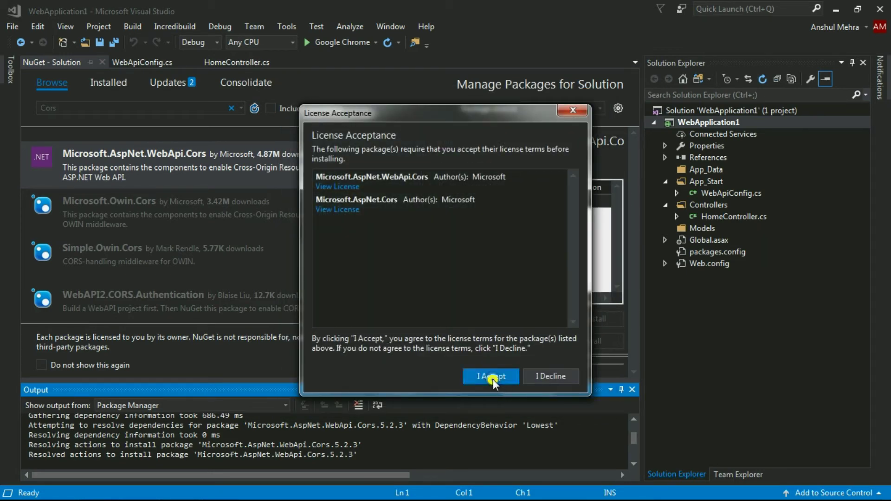
{"action": "left_click", "coordinate": [493, 376]}
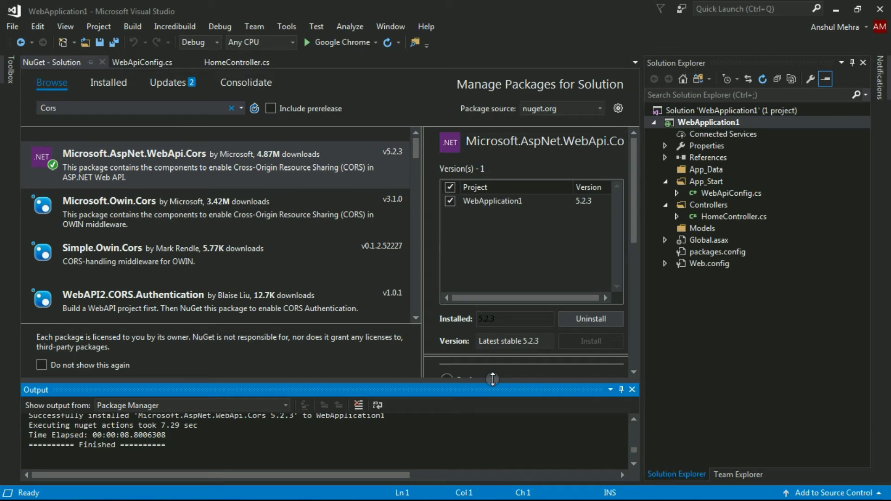
{"action": "left_click", "coordinate": [100, 62]}
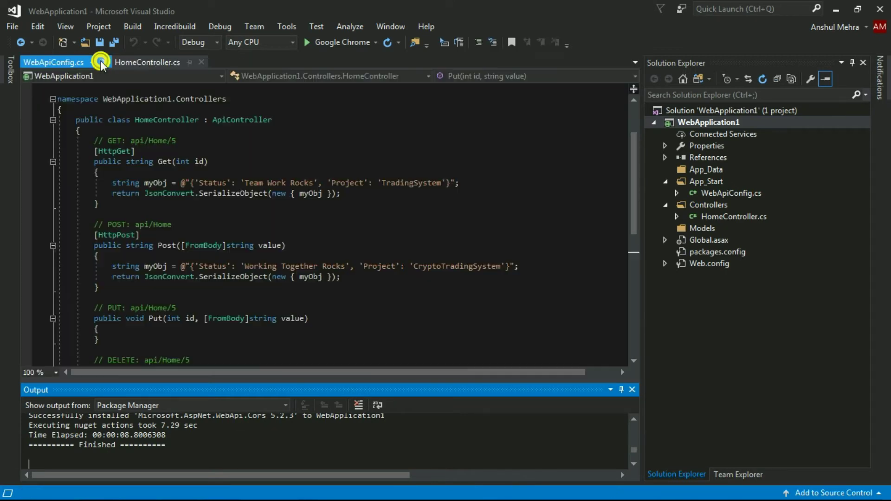
Add 'using System.Web.Http.Cors;' below 'using System.Web.Http;' in WebApiConfig.cs
{"action": "left_click", "coordinate": [70, 66]}
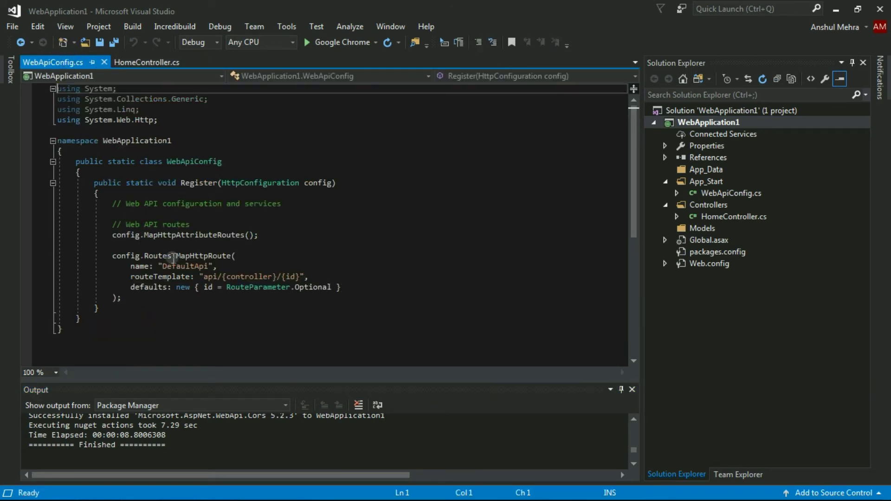
{"action": "left_click", "coordinate": [166, 299]}
{"action": "left_click", "coordinate": [146, 62]}
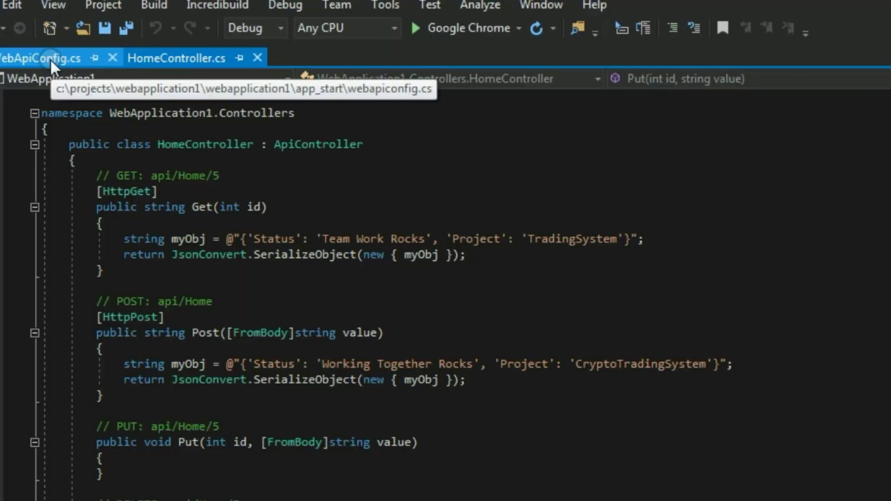
{"action": "left_click", "coordinate": [50, 60]}
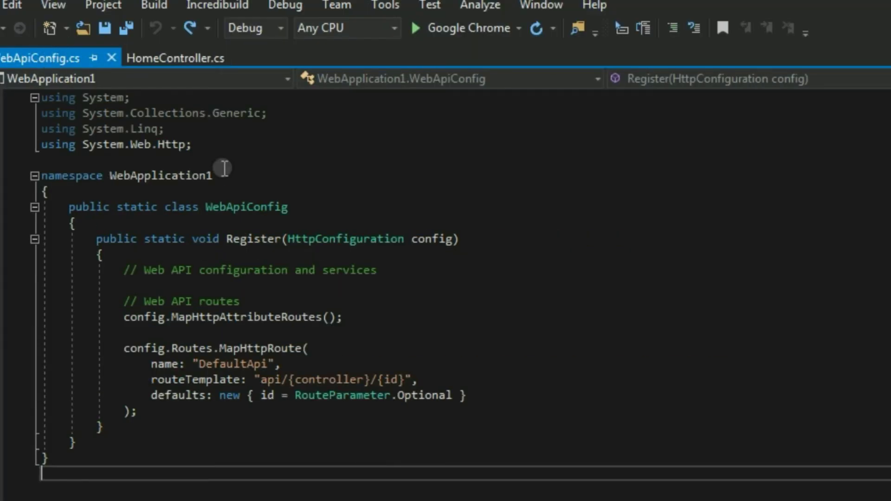
{"action": "left_click", "coordinate": [222, 144]}
{"action": "key", "text": "Return"}
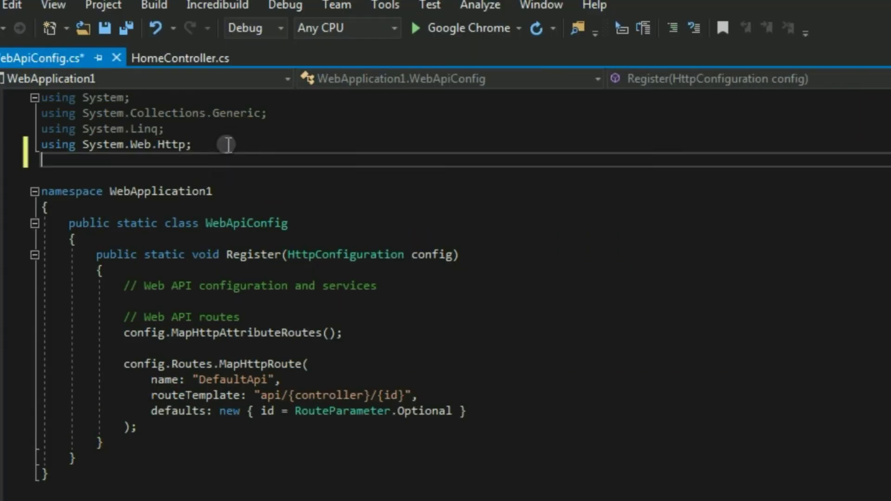
{"action": "type", "text": "using "}
{"action": "type", "text": "Sy"}
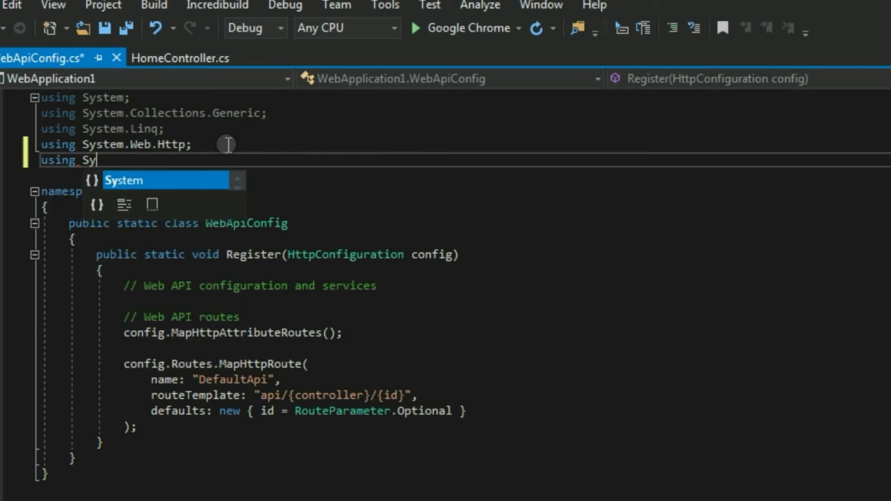
{"action": "type", "text": "stem"}
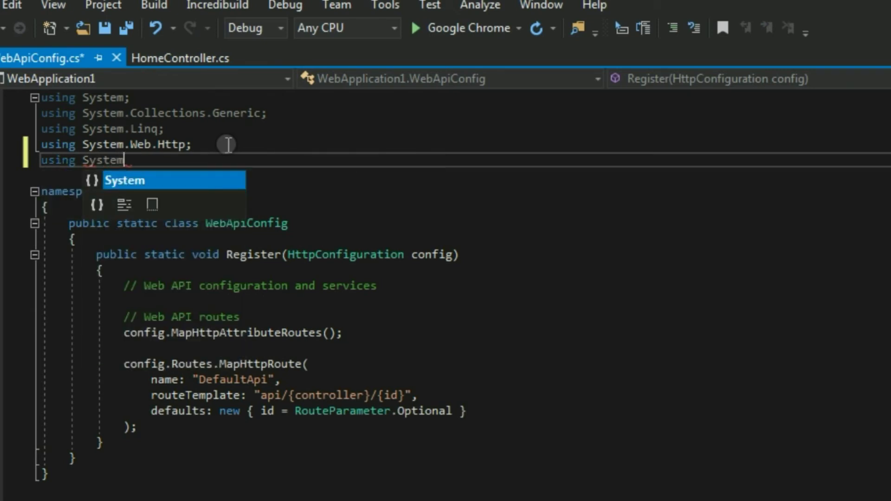
{"action": "type", "text": ".We"}
{"action": "key", "text": "Tab"}
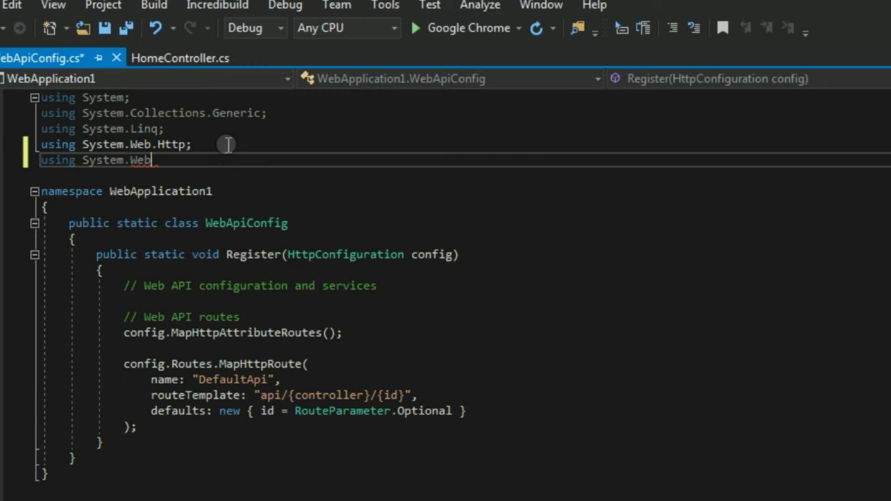
{"action": "type", "text": ".ht"}
{"action": "key", "text": "Tab"}
{"action": "type", "text": ".co"}
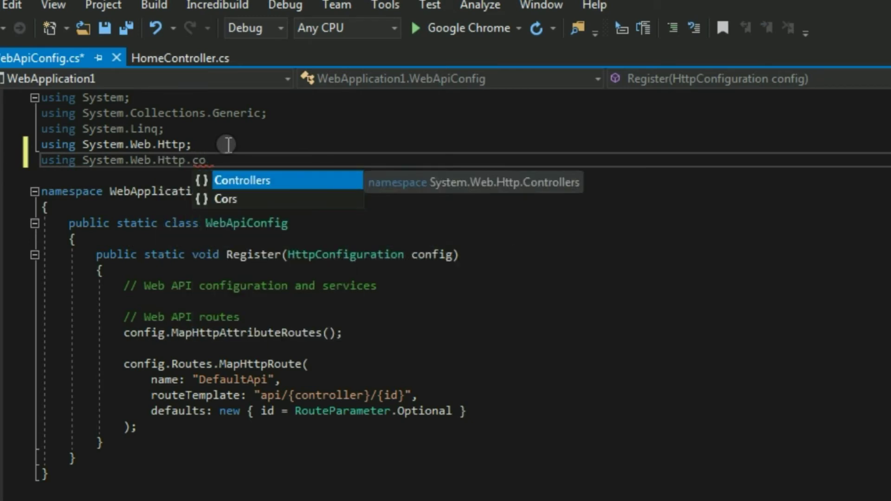
{"action": "type", "text": "r"}
{"action": "key", "text": "Tab"}
{"action": "type", "text": ";"}
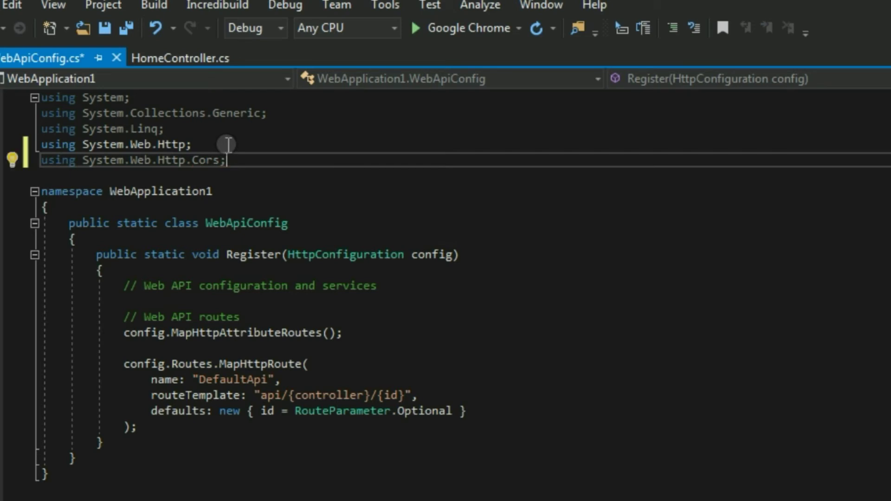
{"action": "left_click", "coordinate": [242, 436]}
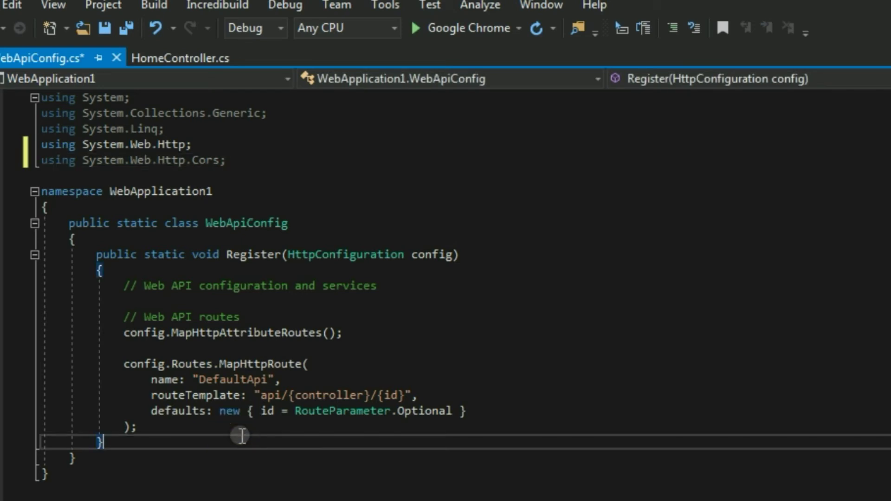
In Register, create a cors EnableCorsAttribute("*", "*", "*") allowing all origins, headers and methods
{"action": "key", "text": "Return"}
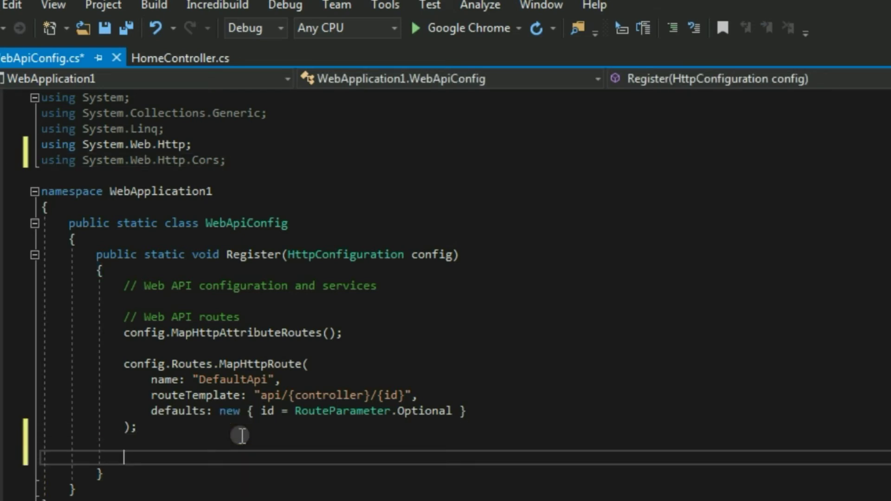
{"action": "type", "text": "var cor"}
{"action": "type", "text": "s = new "}
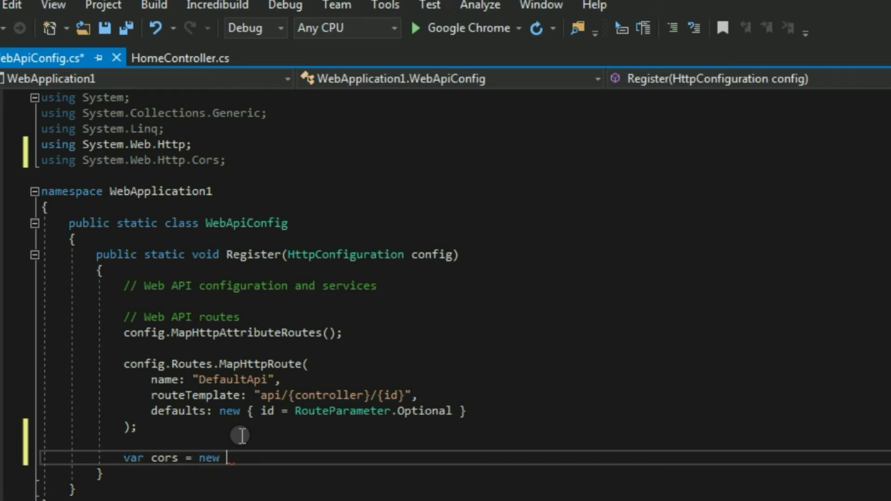
{"action": "type", "text": "Enabl"}
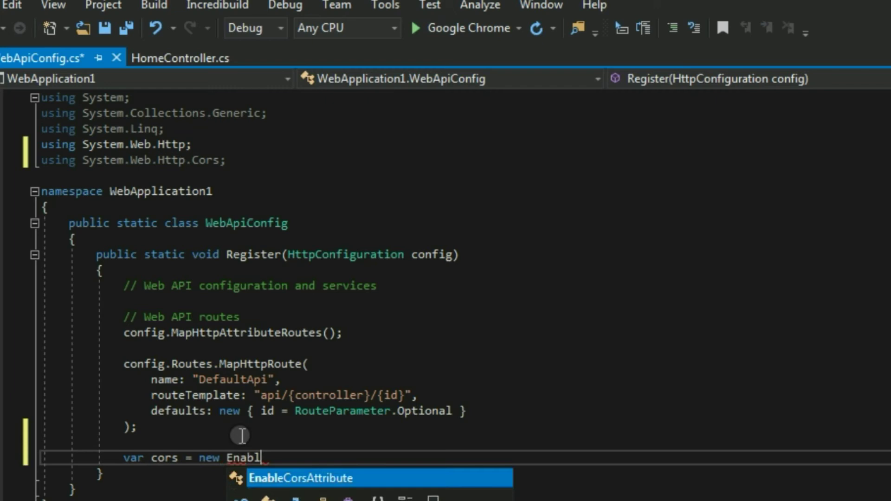
{"action": "key", "text": "Tab"}
{"action": "type", "text": "("}
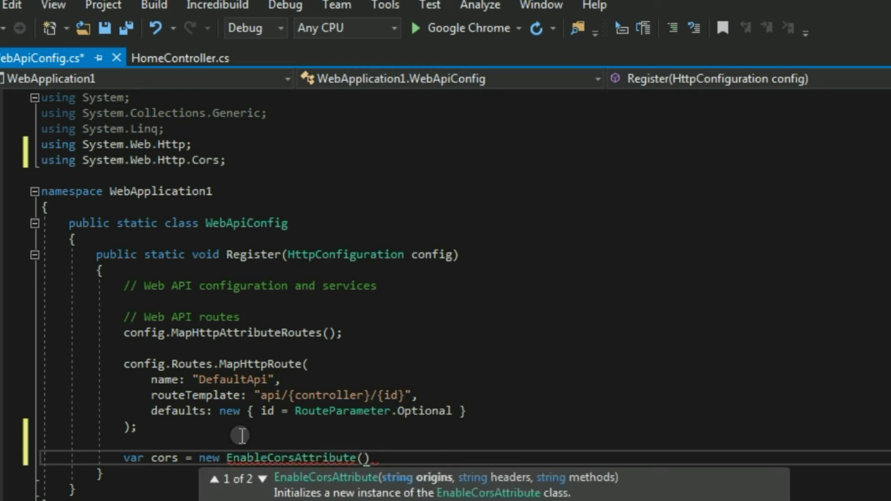
{"action": "type", "text": "\"*\""}
{"action": "type", "text": ","}
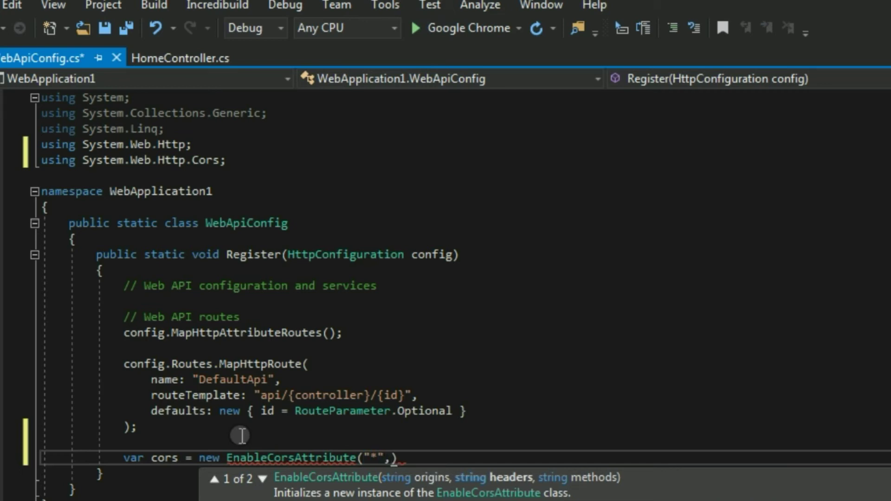
{"action": "type", "text": "\"*"}
{"action": "type", "text": "\",\""}
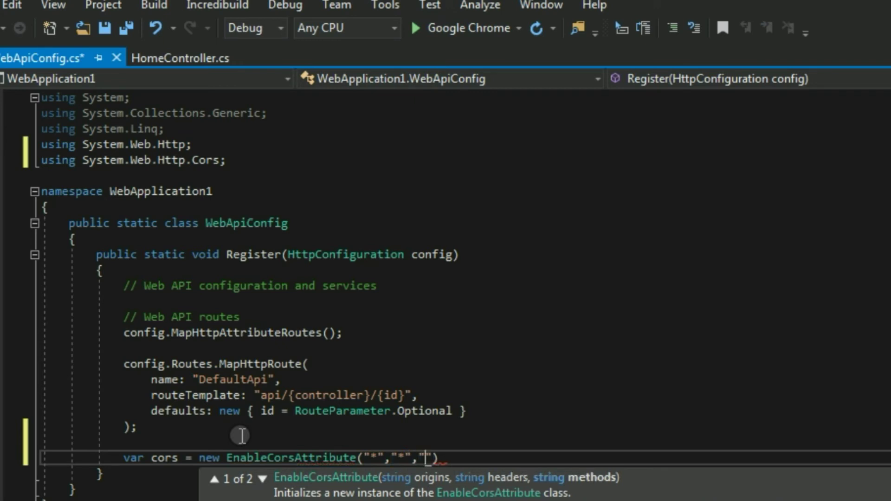
{"action": "type", "text": "*\""}
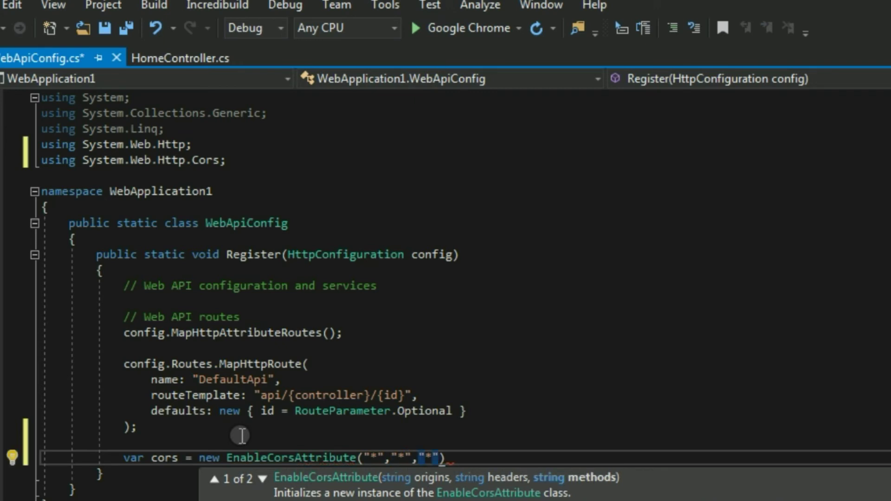
{"action": "key", "text": "End"}
{"action": "type", "text": ";"}
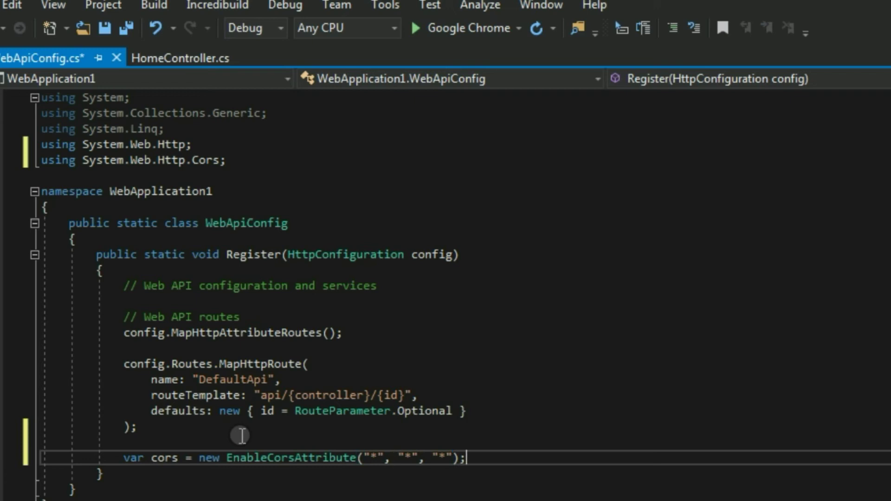
Add config.EnableCors(cors);, save WebApiConfig.cs, and run the Web API again
{"action": "key", "text": "Return"}
{"action": "key", "text": "alt"}
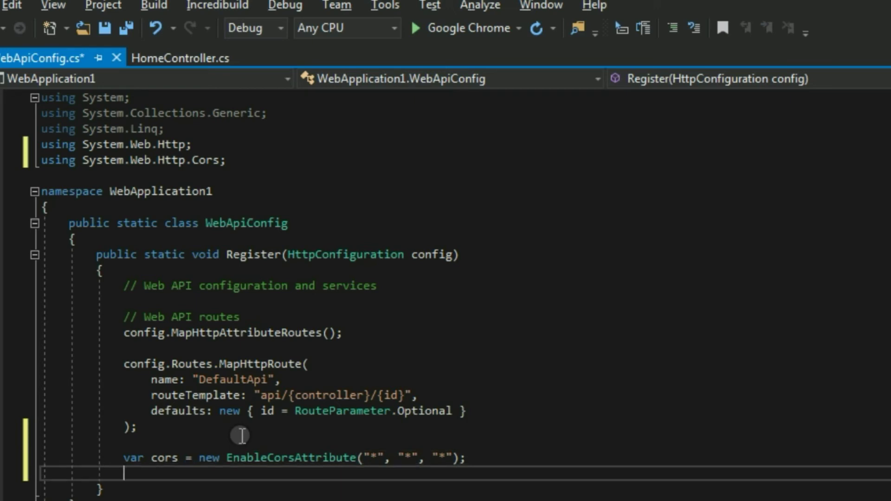
{"action": "type", "text": "config"}
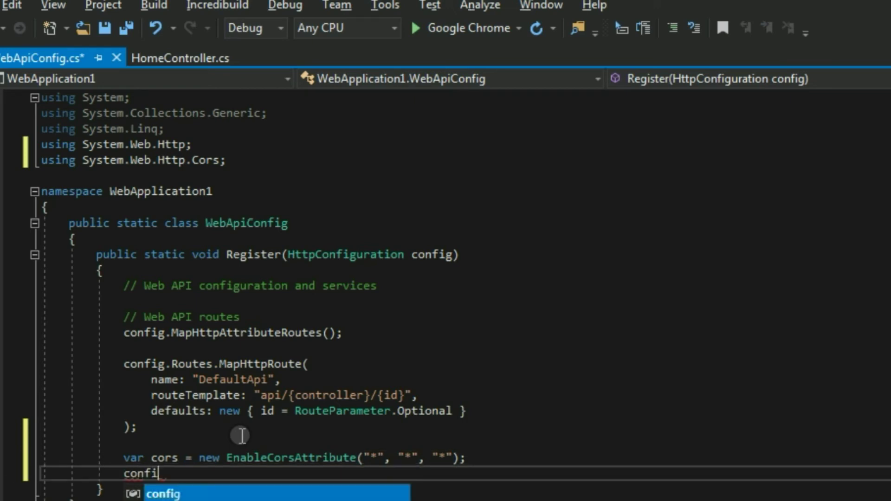
{"action": "key", "text": "Escape"}
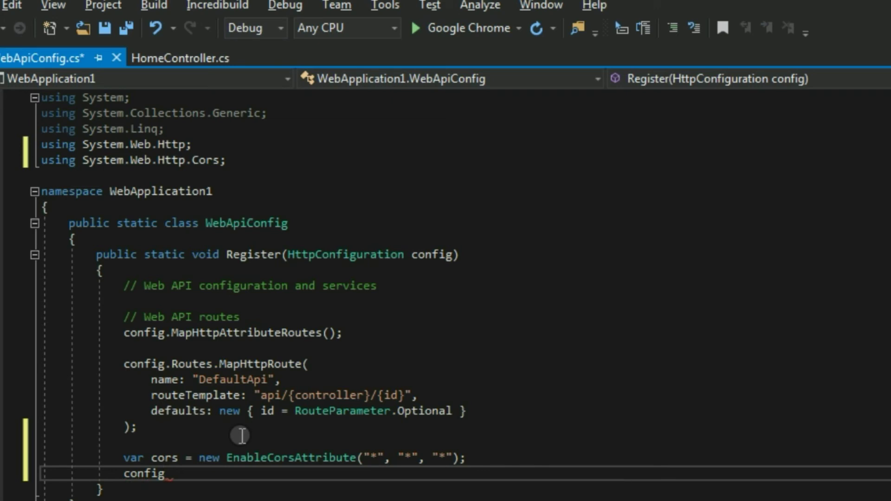
{"action": "type", "text": ".en"}
{"action": "key", "text": "Tab"}
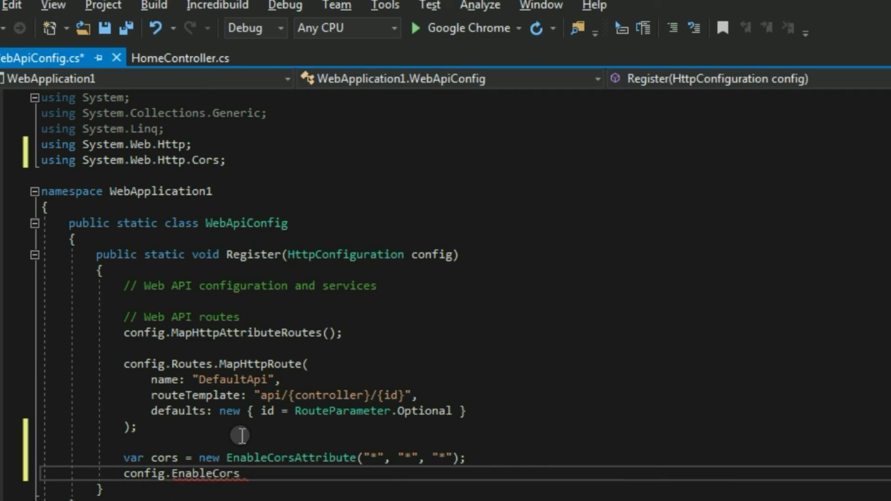
{"action": "type", "text": "()"}
{"action": "type", "text": "co"}
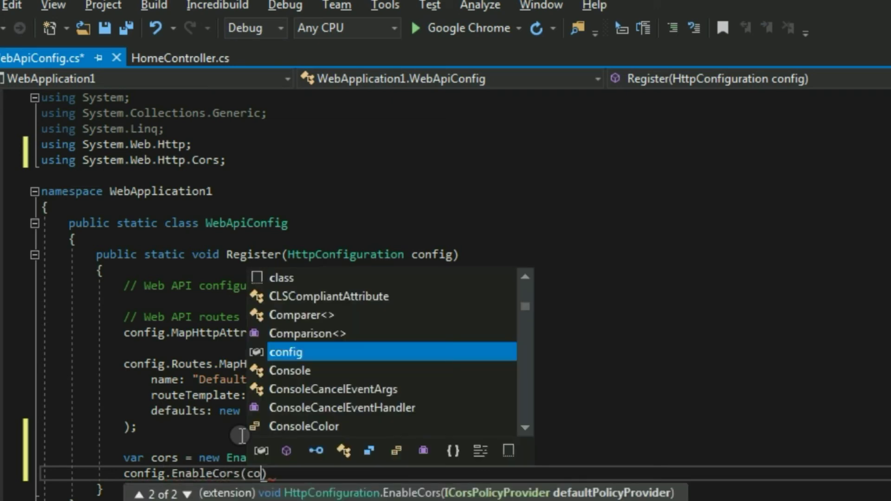
{"action": "type", "text": "rs"}
{"action": "key", "text": "Escape"}
{"action": "key", "text": "End"}
{"action": "key", "text": "Up"}
{"action": "type", "text": ";"}
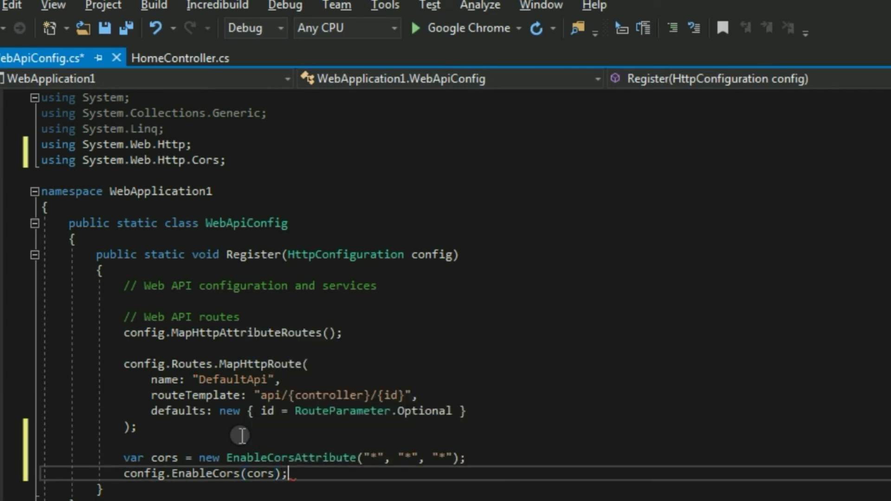
{"action": "key", "text": "ctrl+s"}
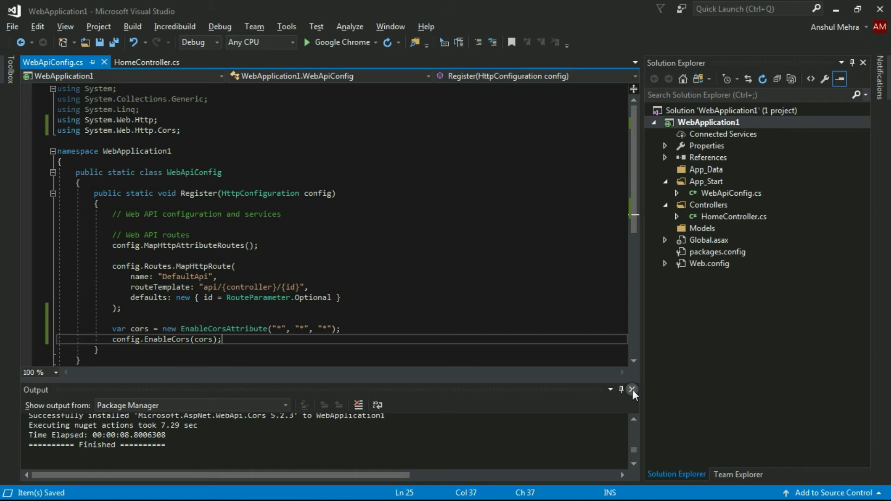
{"action": "left_click", "coordinate": [632, 389]}
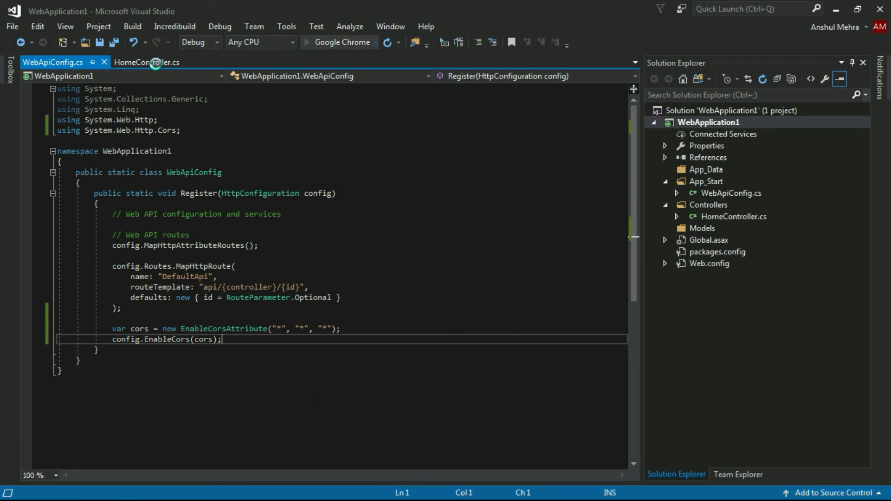
{"action": "left_click", "coordinate": [153, 63]}
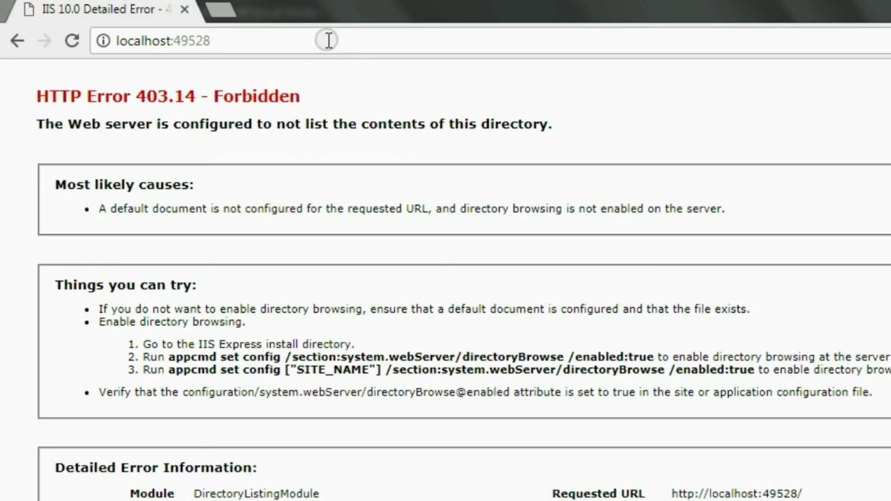
Reload localhost:49528/api/Home/5 and confirm the Team Work Rocks JSON is still returned
{"action": "double_click", "coordinate": [329, 41]}
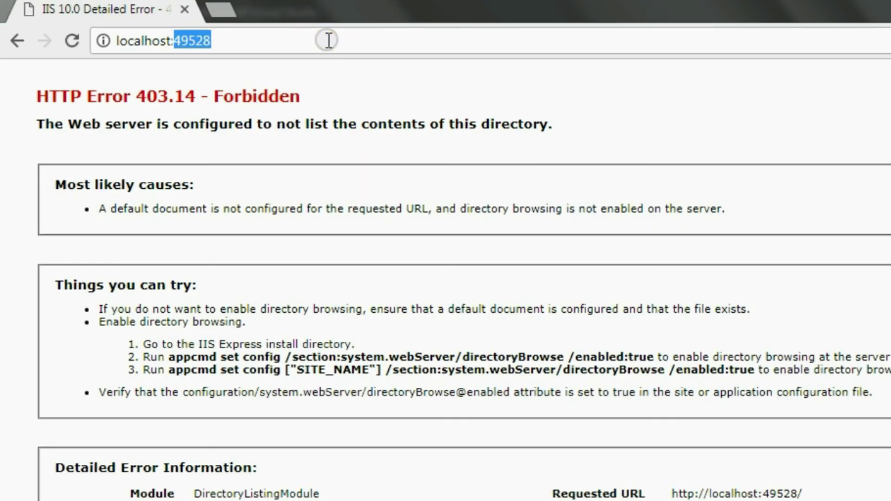
{"action": "key", "text": "End"}
{"action": "type", "text": "/api/Home/5"}
{"action": "key", "text": "Return"}
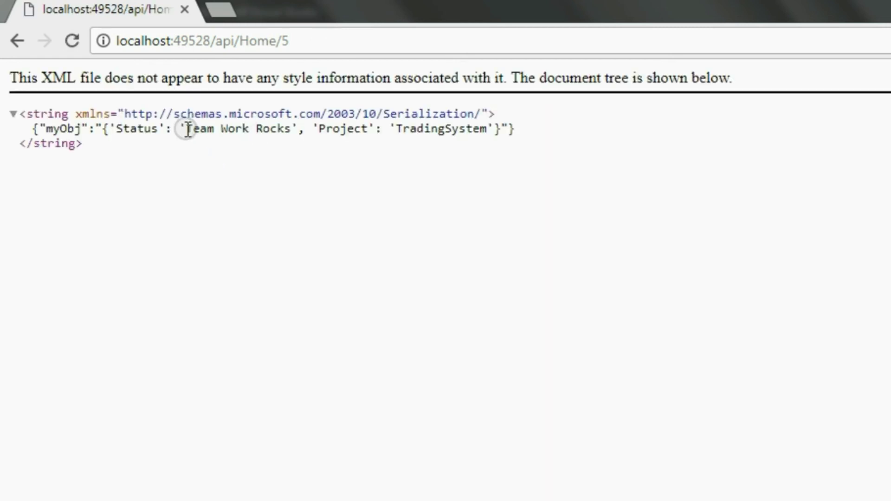
{"action": "left_click_drag", "start_coordinate": [187, 128], "coordinate": [298, 129]}
{"action": "left_click", "coordinate": [248, 224]}
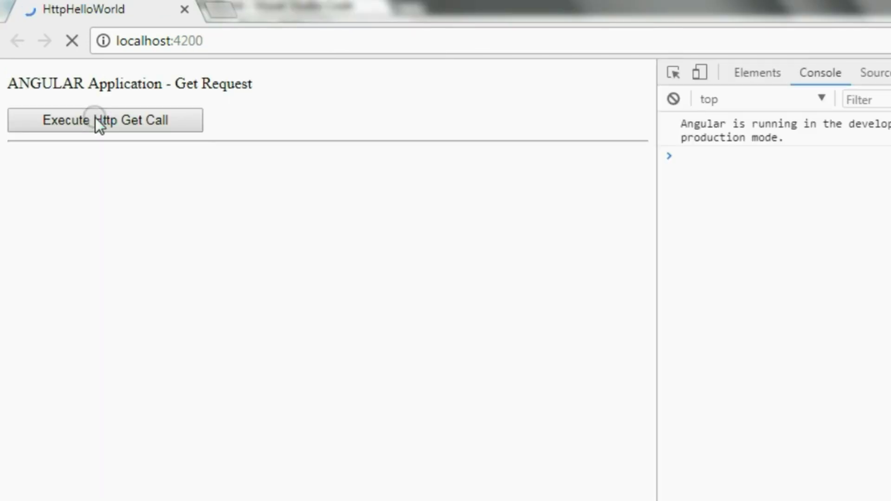
Run Execute Http Get Call and highlight the returned Team Work Rocks JSON line
{"action": "key", "text": "F12"}
{"action": "left_click", "coordinate": [95, 118]}
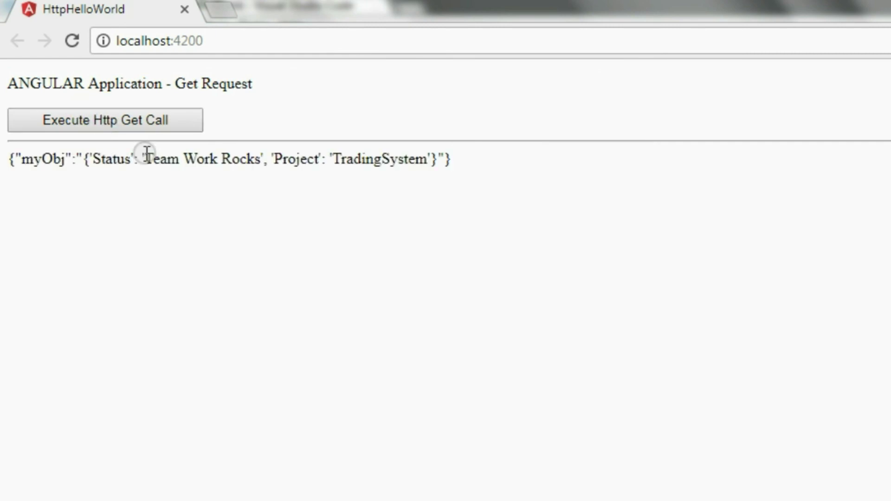
{"action": "left_click_drag", "start_coordinate": [144, 159], "coordinate": [261, 159]}
{"action": "left_click_drag", "start_coordinate": [13, 161], "coordinate": [456, 162]}
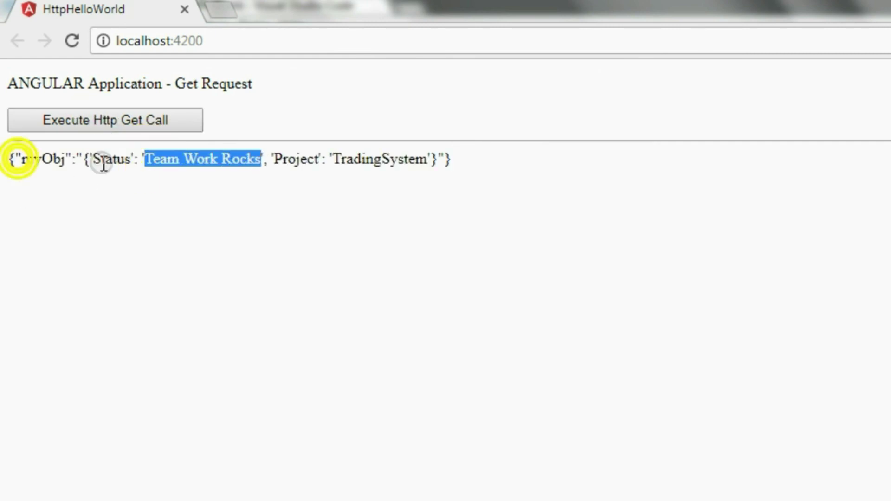
{"action": "left_click", "coordinate": [378, 320]}
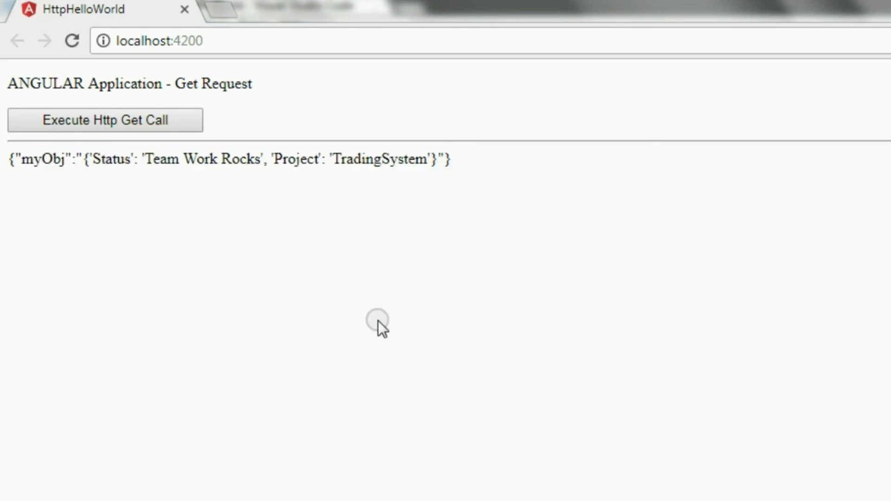
{"action": "key", "text": "alt+Tab"}
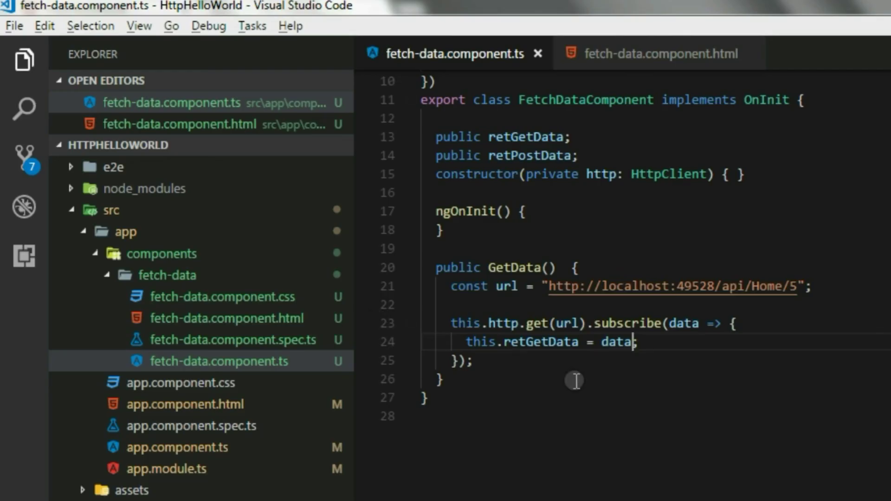
{"action": "left_click", "coordinate": [576, 381]}
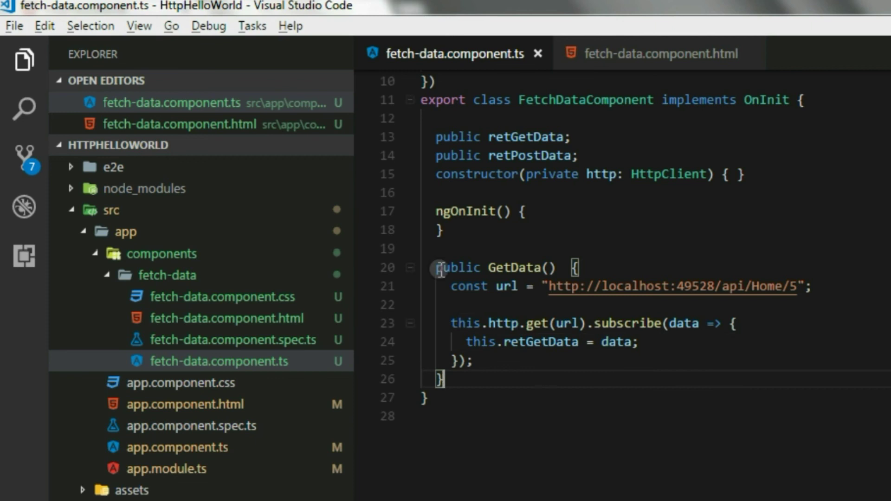
{"action": "left_click_drag", "start_coordinate": [436, 267], "coordinate": [459, 398]}
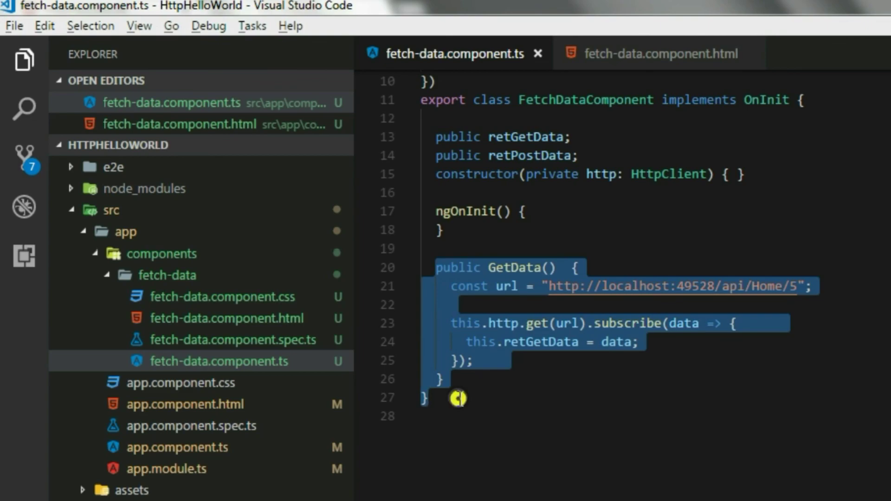